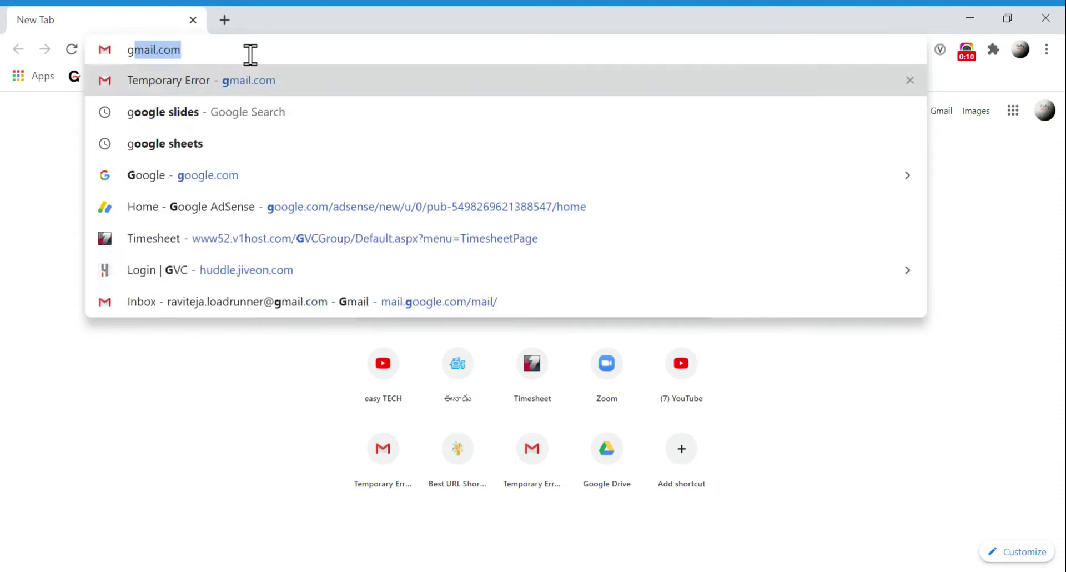
Search the web for "google sheets", open Google Sheets for personal use and create a blank spreadsheet.
{"action": "type", "text": "ts"}
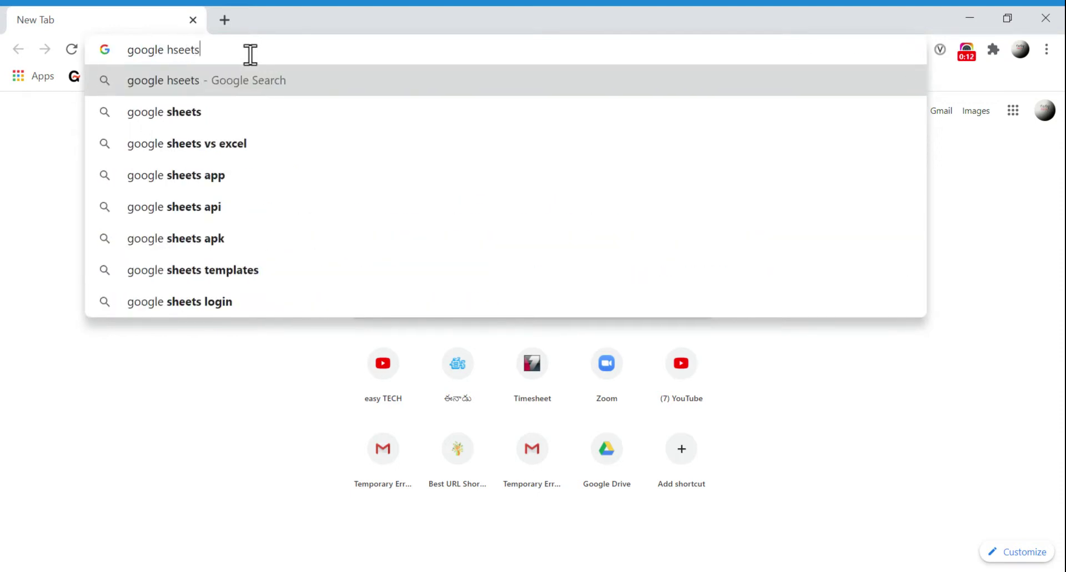
{"action": "key", "text": "Down"}
{"action": "key", "text": "Return"}
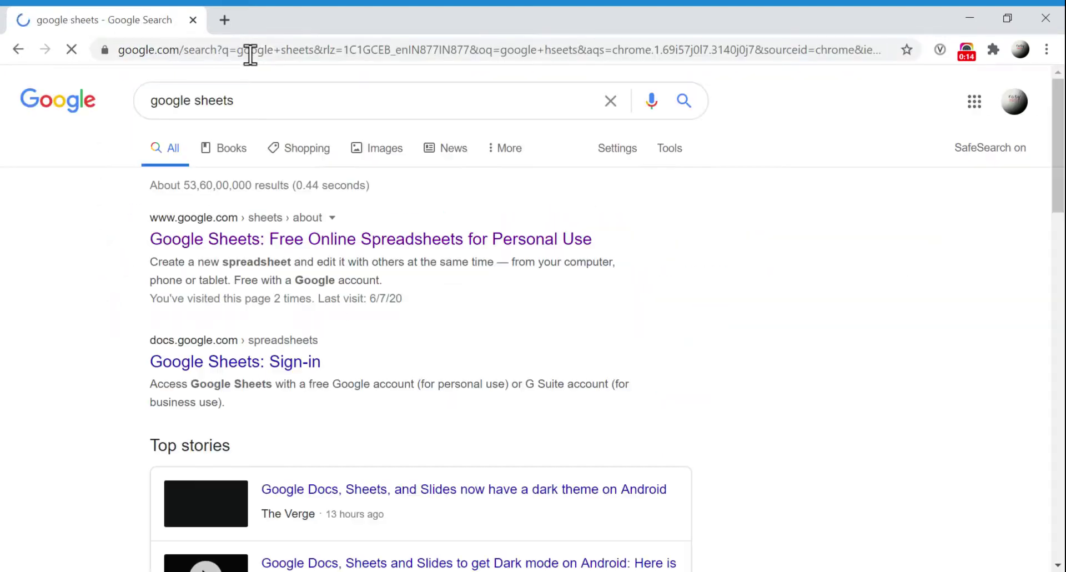
{"action": "left_click", "coordinate": [226, 251]}
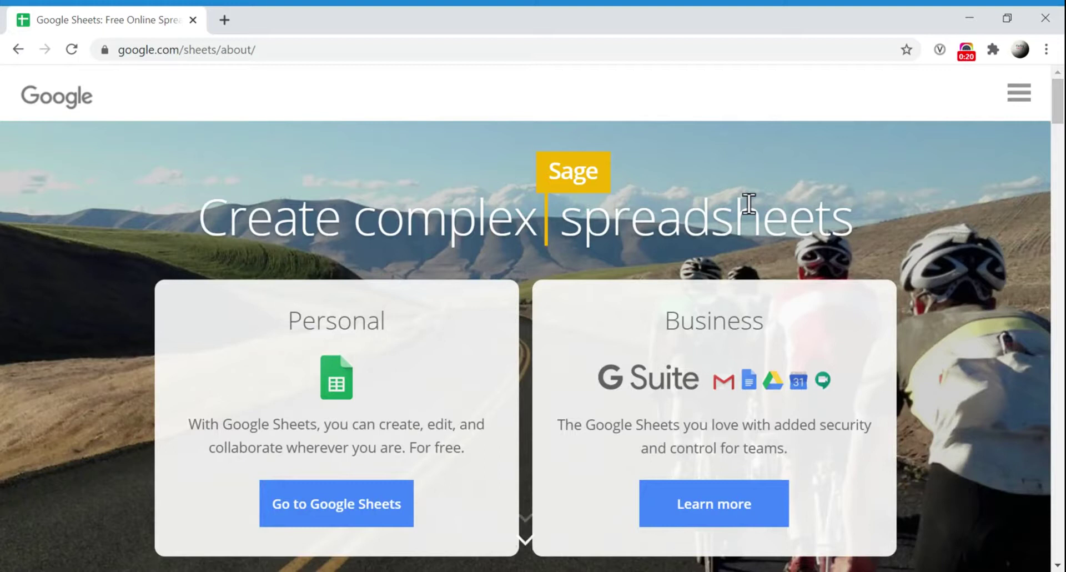
{"action": "left_click", "coordinate": [351, 505]}
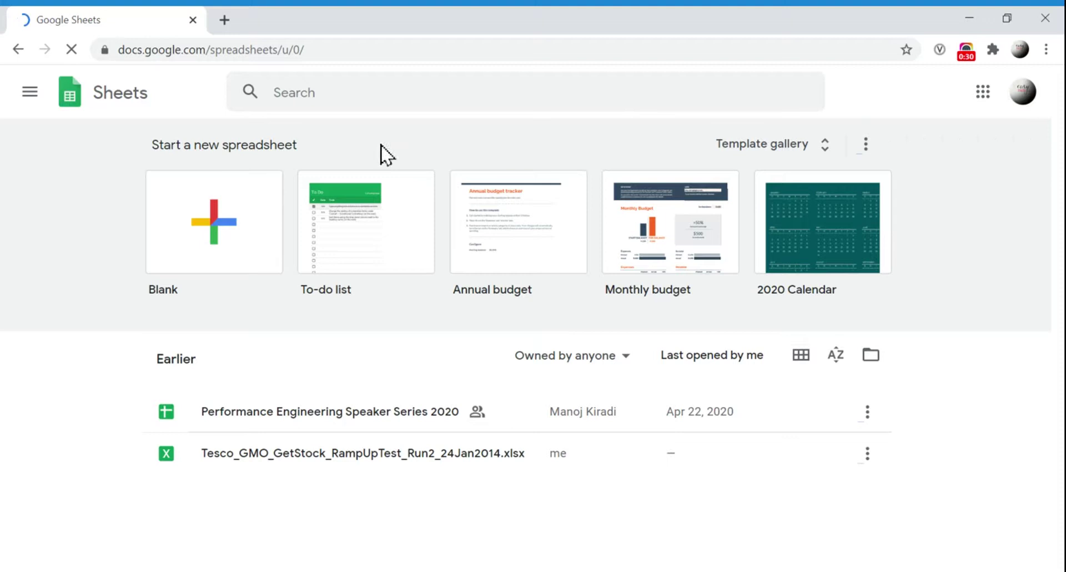
{"action": "left_click", "coordinate": [232, 240]}
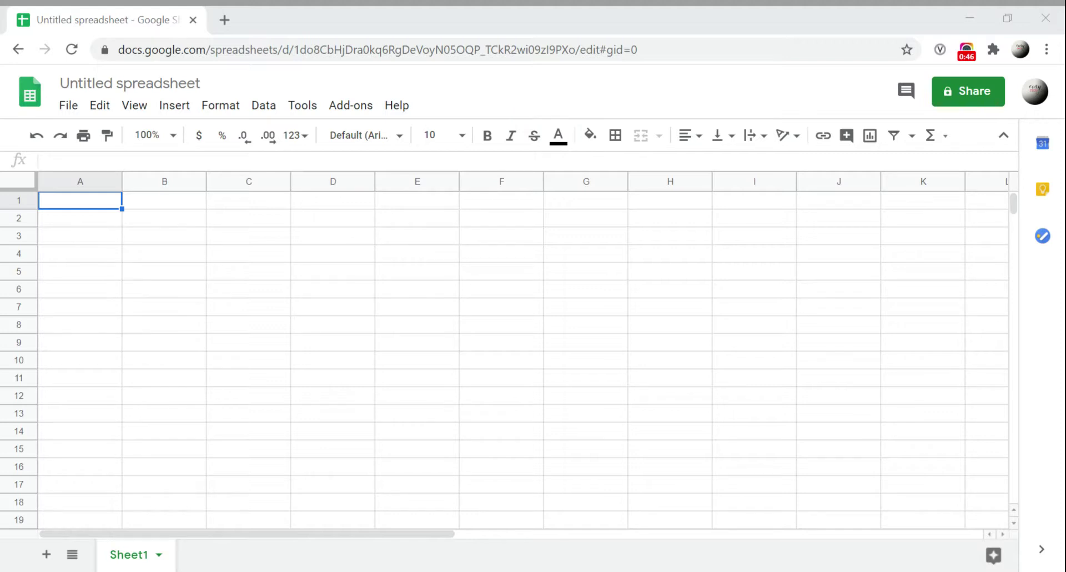
Paste the copied Sales ( Q2 -2020) table into the sheet starting at cell C2 and dismiss the document status tip.
{"action": "left_click", "coordinate": [232, 225]}
{"action": "key", "text": "ctrl+v"}
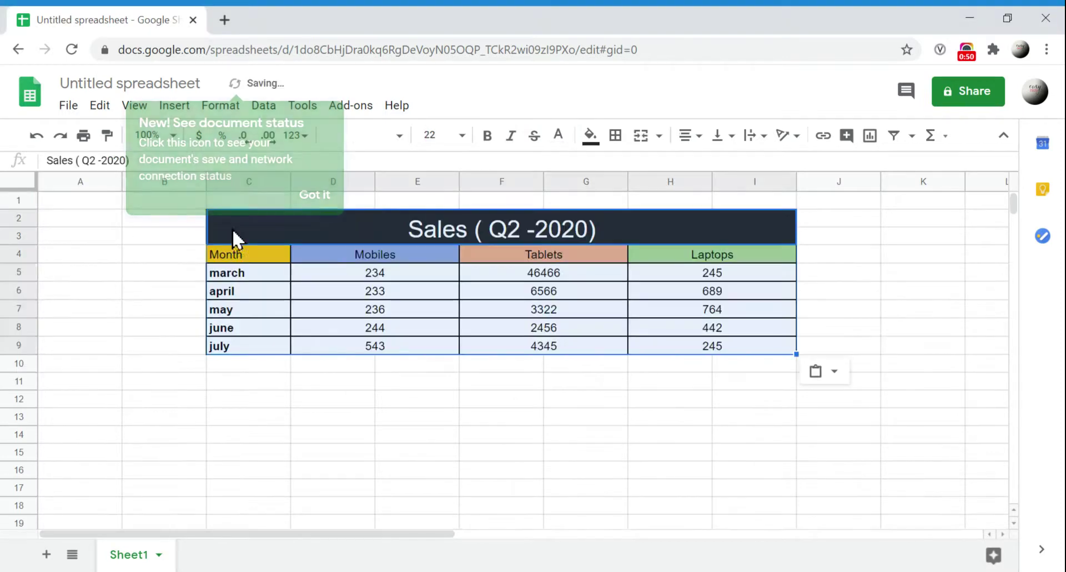
{"action": "left_click", "coordinate": [668, 404]}
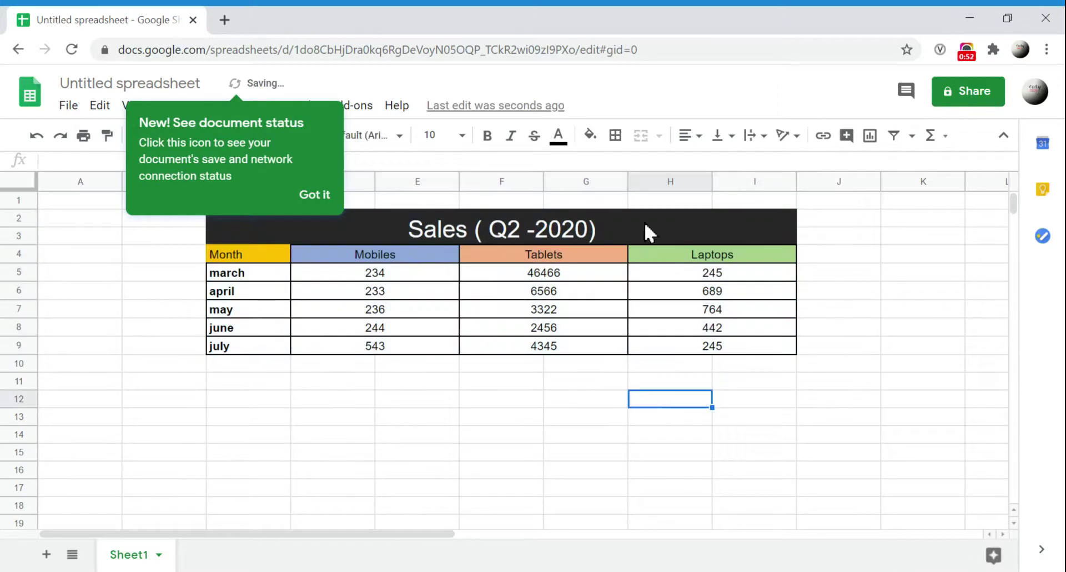
{"action": "left_click", "coordinate": [333, 195]}
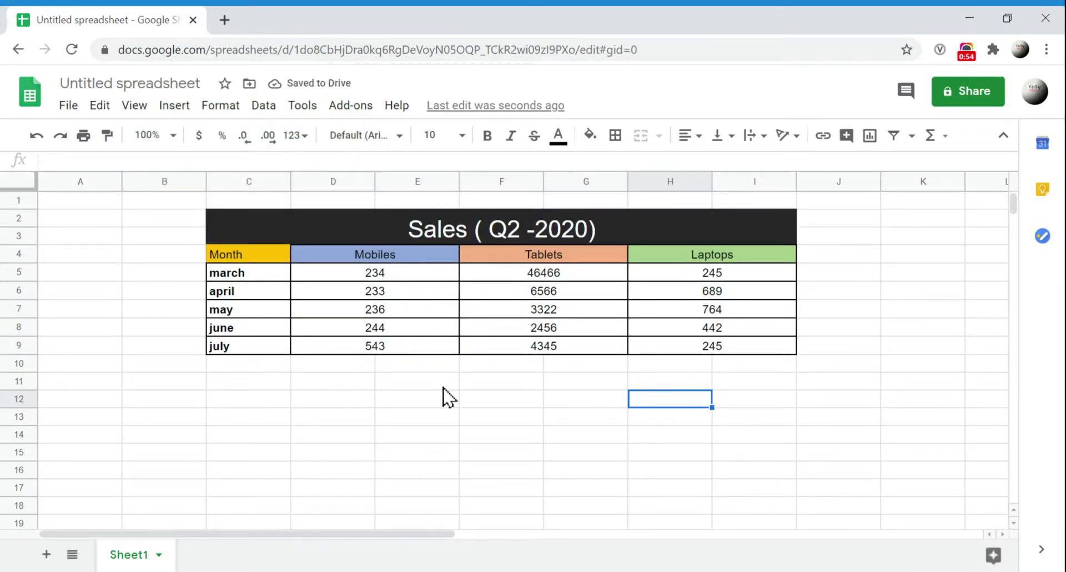
{"action": "left_click", "coordinate": [843, 259]}
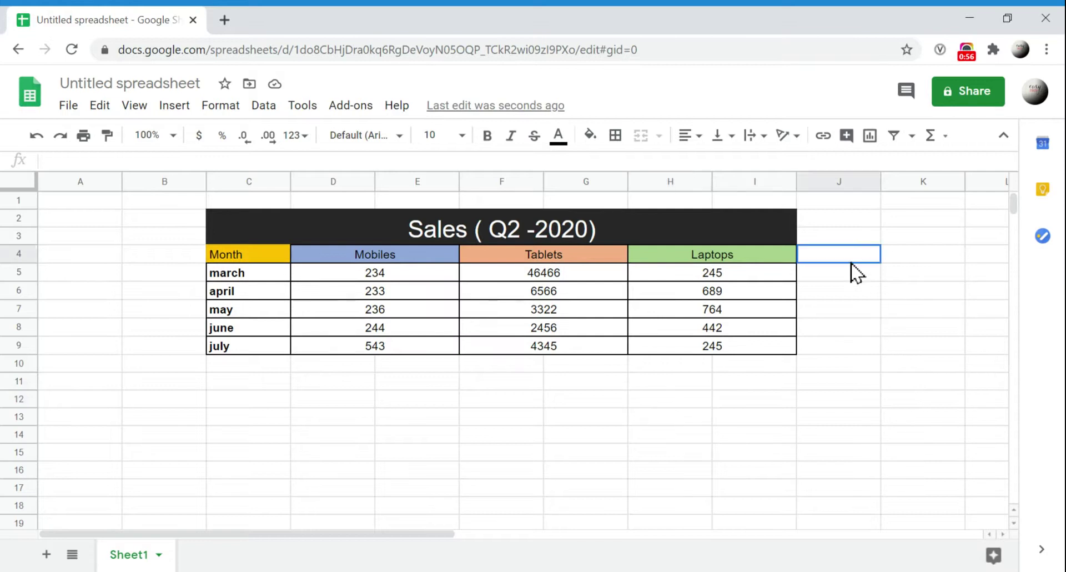
{"action": "left_click", "coordinate": [444, 364]}
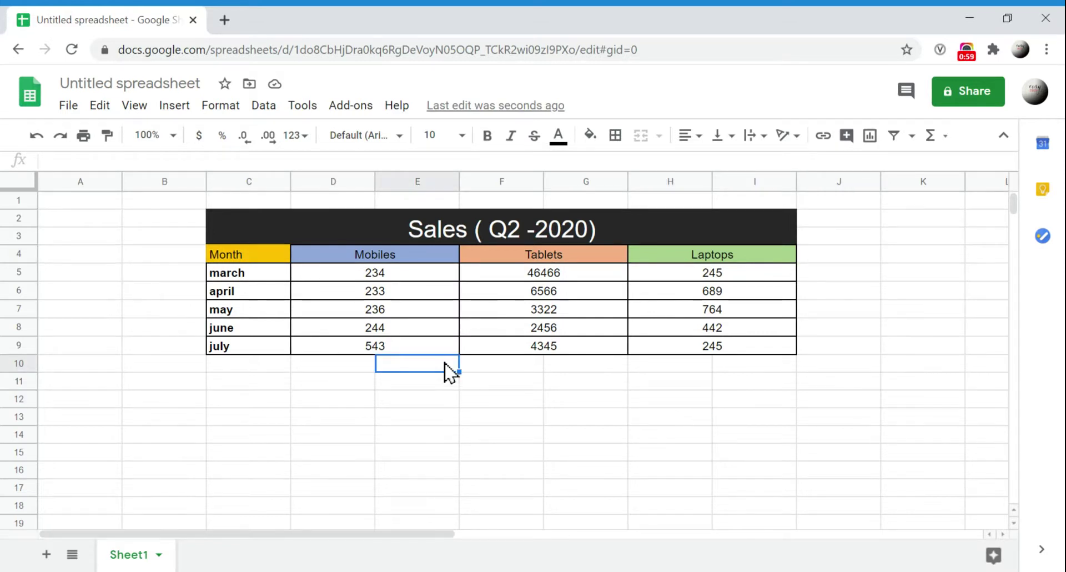
Search for "google slide" in a new browser tab, open Google Slides and create a blank presentation.
{"action": "left_click", "coordinate": [230, 22]}
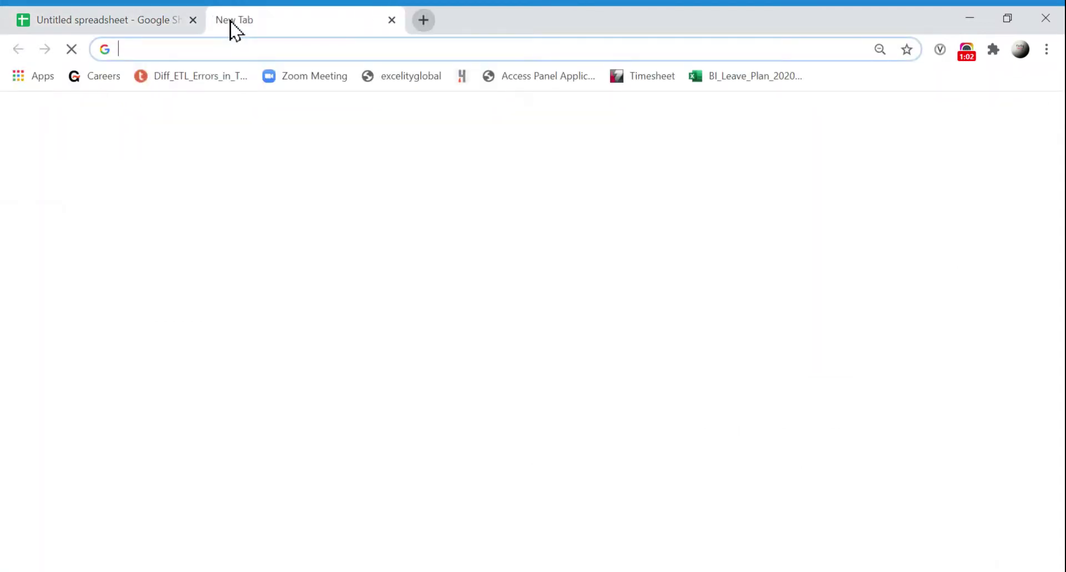
{"action": "type", "text": "google slidew"}
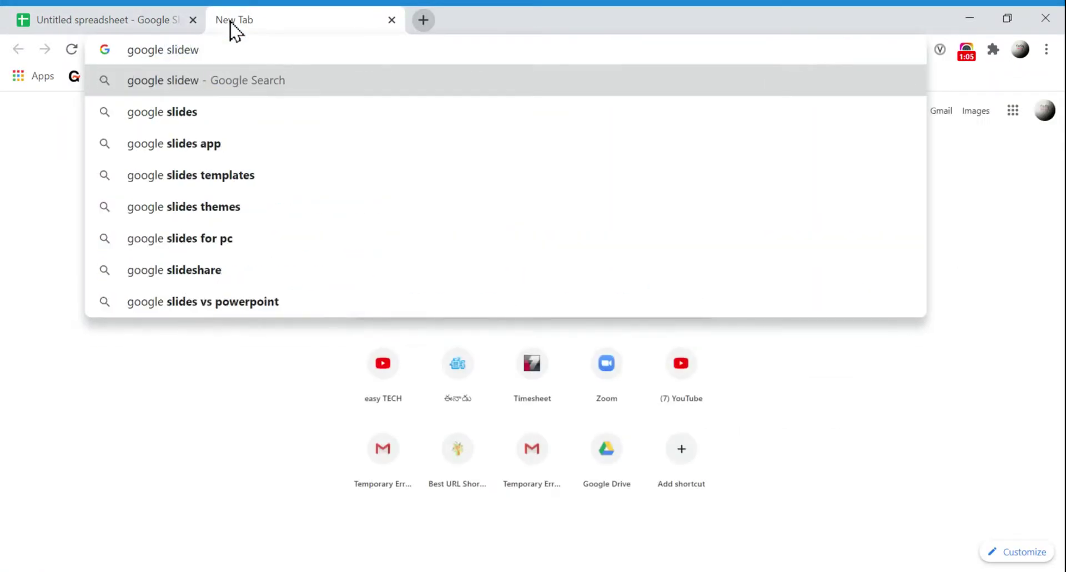
{"action": "key", "text": "BackSpace"}
{"action": "key", "text": "Return"}
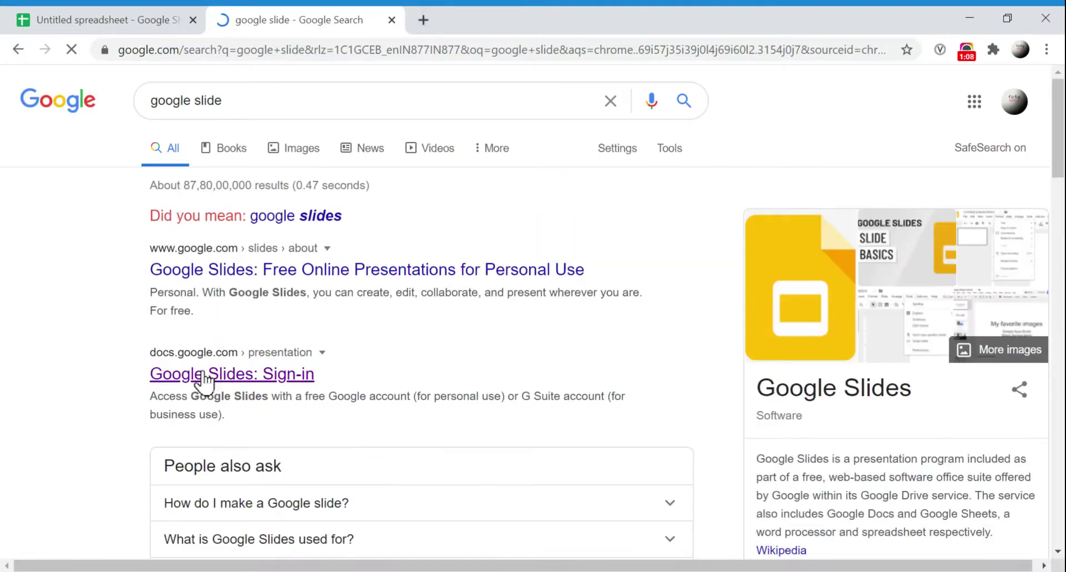
{"action": "left_click", "coordinate": [204, 375]}
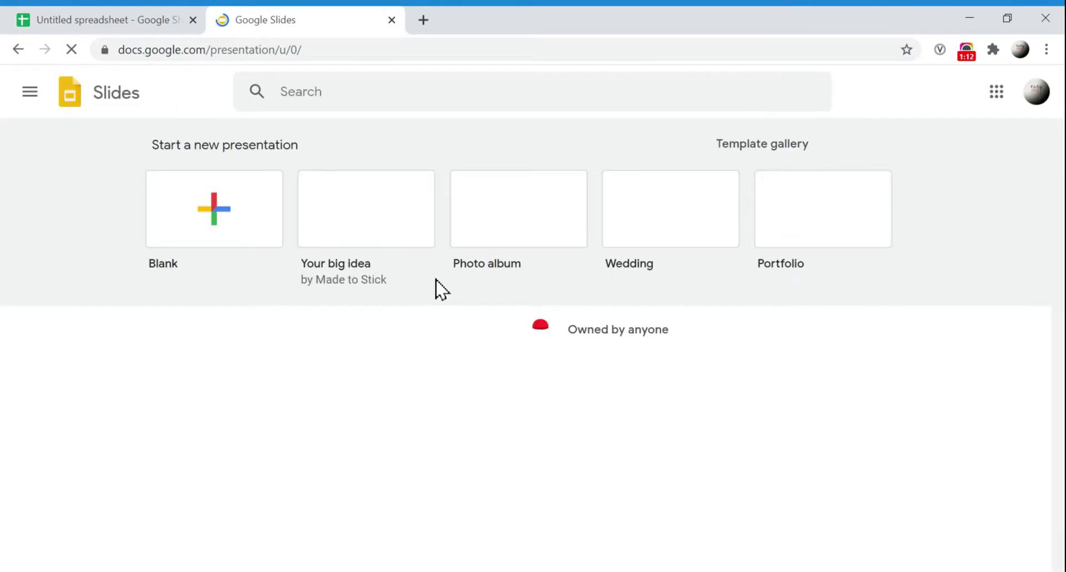
{"action": "left_click", "coordinate": [215, 214]}
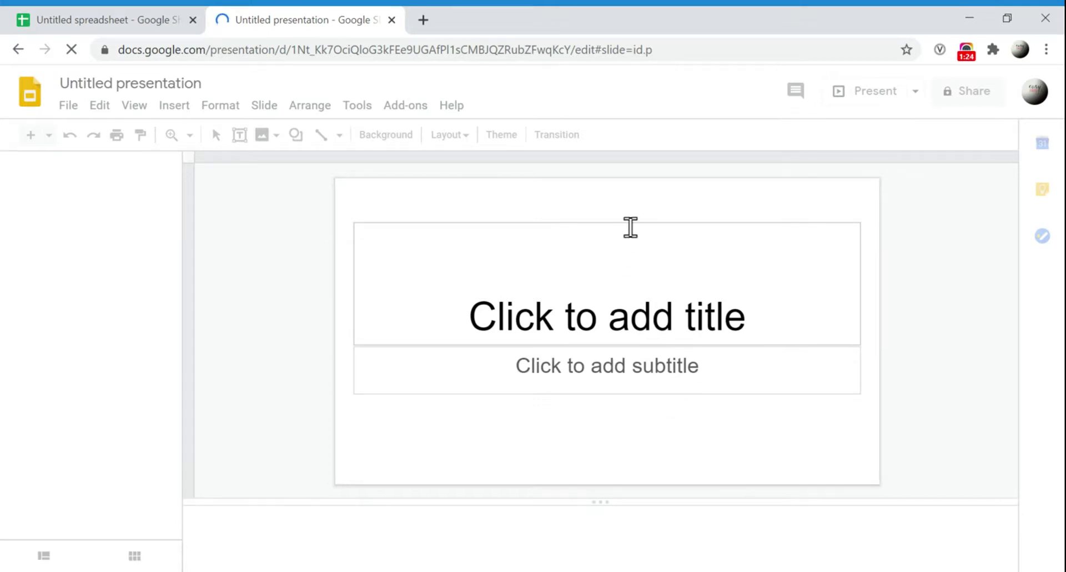
Delete the title and subtitle placeholders from the first slide and close the Themes pane.
{"action": "left_click", "coordinate": [659, 223]}
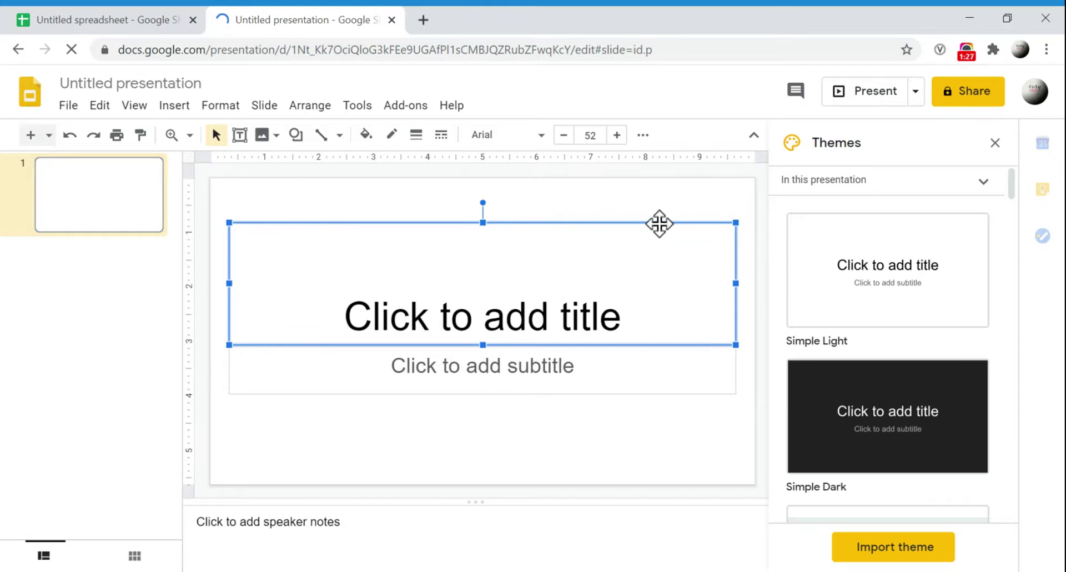
{"action": "left_click", "coordinate": [583, 371]}
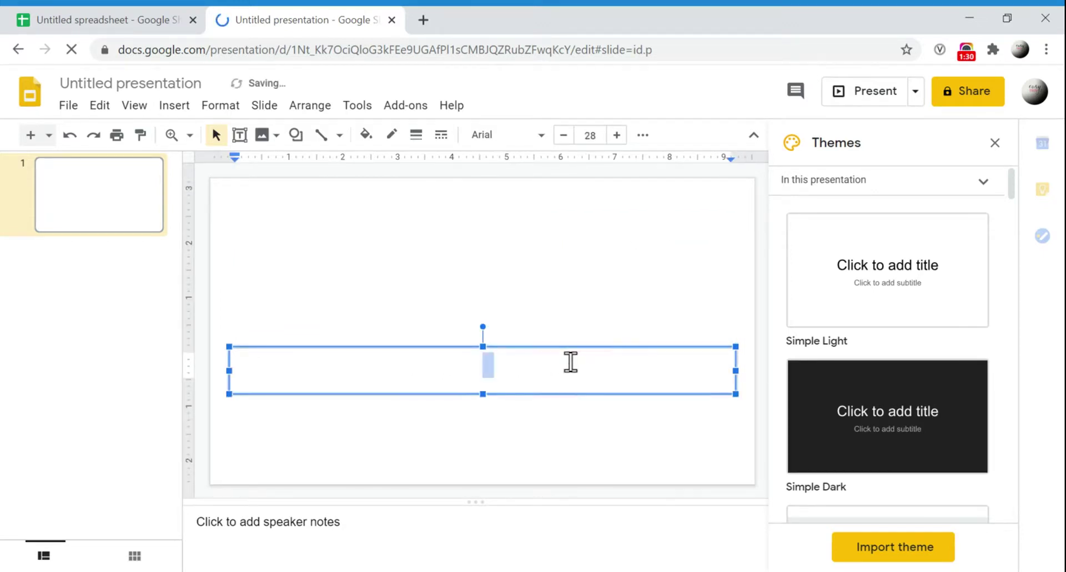
{"action": "left_click", "coordinate": [599, 348]}
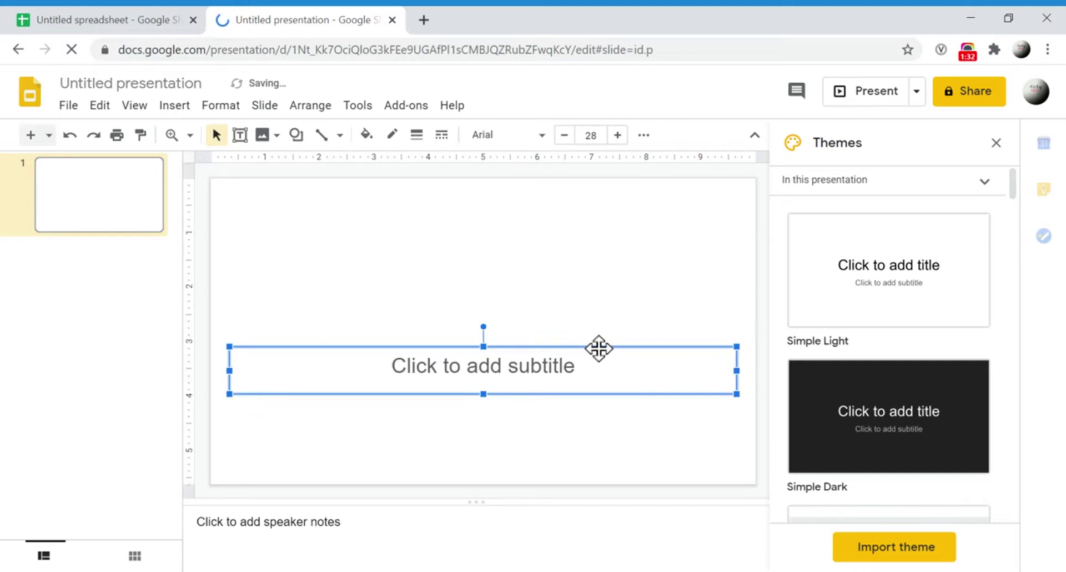
{"action": "key", "text": "Delete"}
{"action": "left_click", "coordinate": [995, 143]}
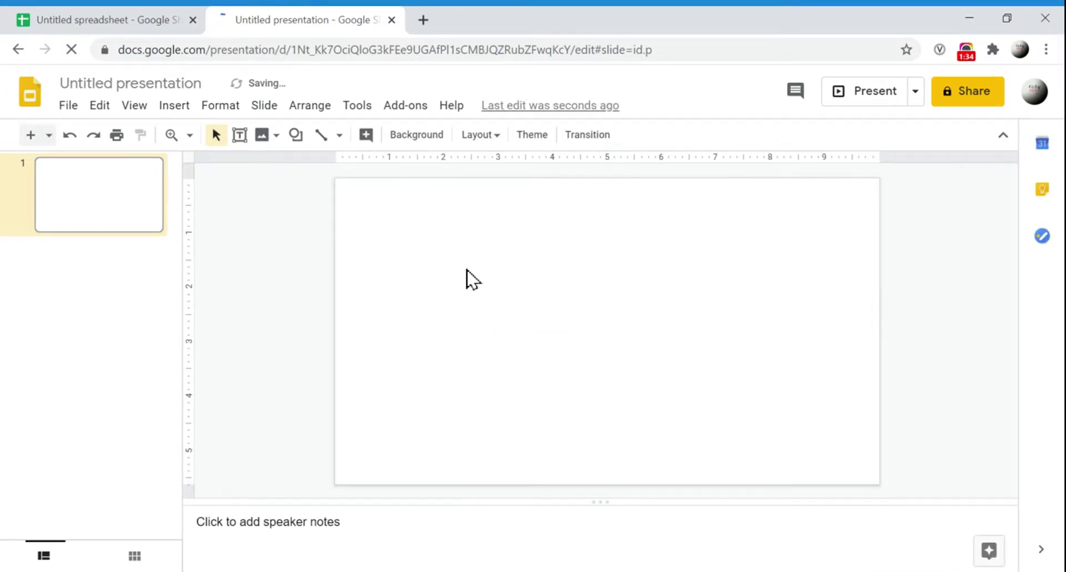
Copy the whole sales table from the spreadsheet and paste it into the empty slide with Link to spreadsheet.
{"action": "left_click", "coordinate": [129, 18]}
{"action": "left_click_drag", "start_coordinate": [281, 232], "coordinate": [743, 347]}
{"action": "key", "text": "ctrl+c"}
{"action": "left_click", "coordinate": [302, 17]}
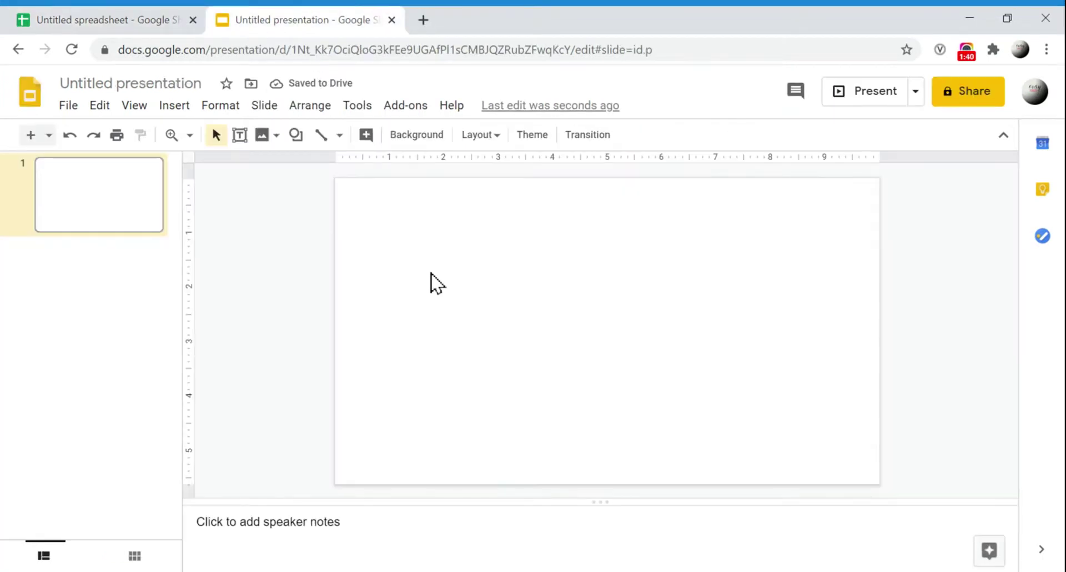
{"action": "key", "text": "ctrl+v"}
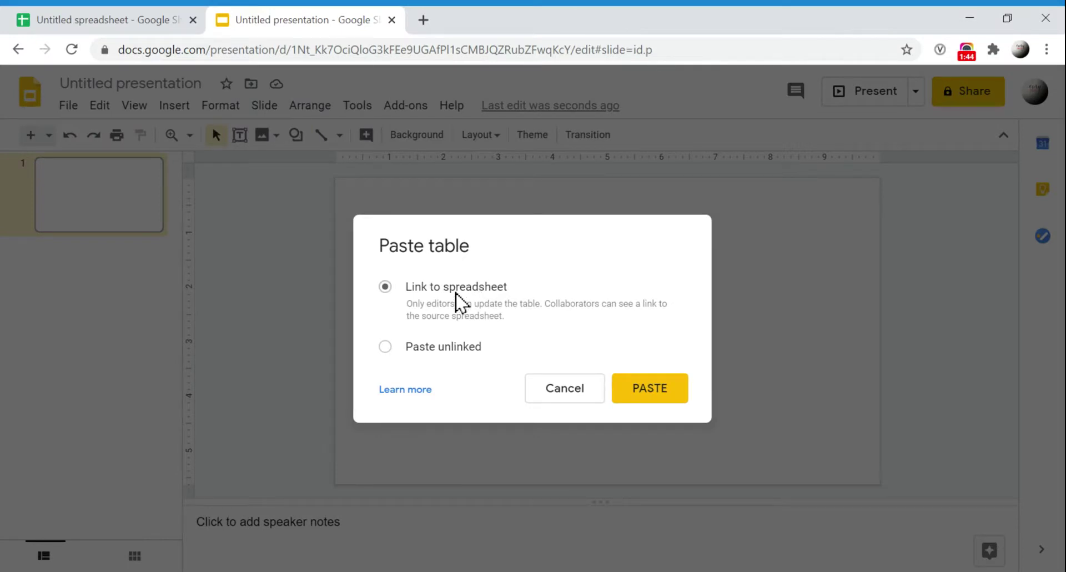
{"action": "left_click_drag", "start_coordinate": [379, 245], "coordinate": [478, 261]}
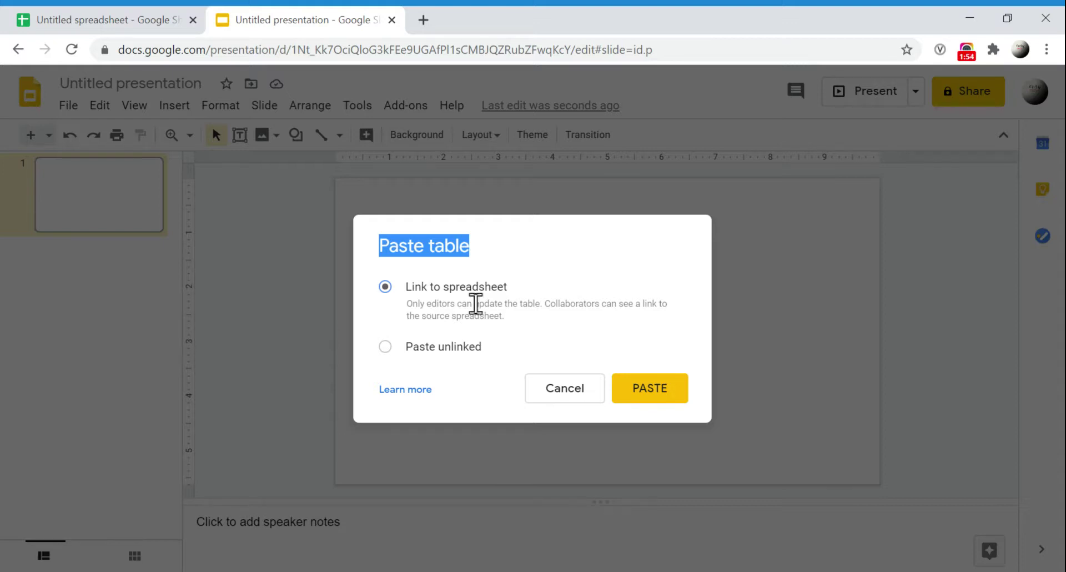
{"action": "left_click", "coordinate": [522, 286]}
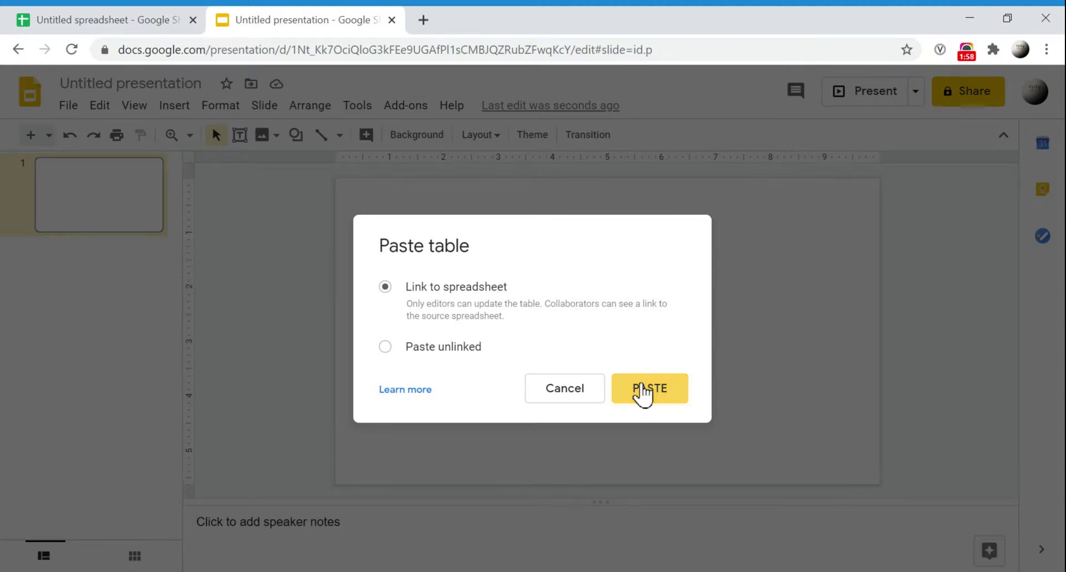
{"action": "left_click", "coordinate": [642, 392]}
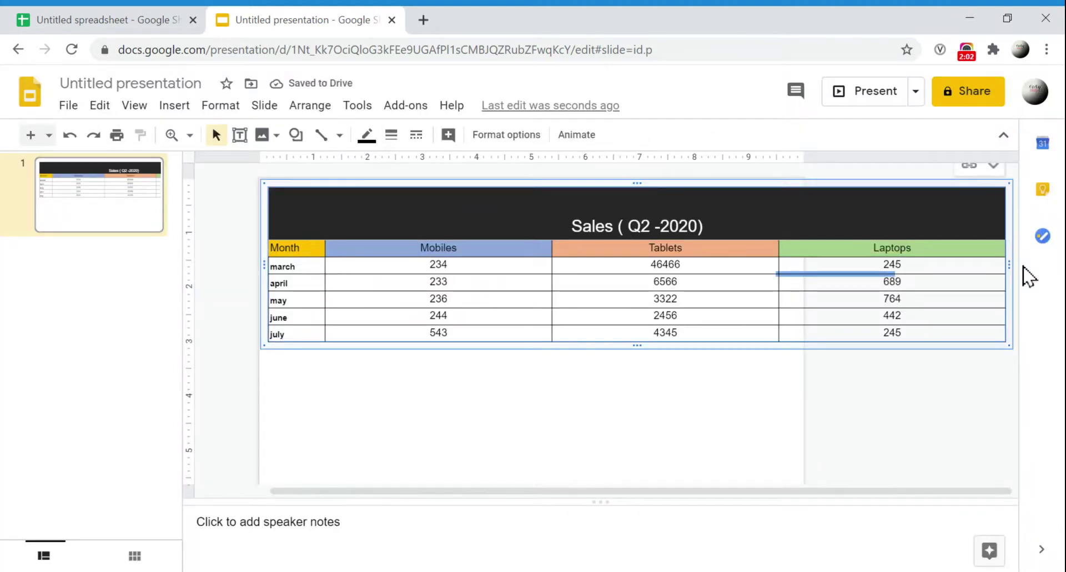
Narrow the pasted table from both sides so that it fits within the slide's width.
{"action": "left_click_drag", "start_coordinate": [1007, 262], "coordinate": [783, 257]}
{"action": "left_click_drag", "start_coordinate": [265, 273], "coordinate": [294, 265]}
{"action": "left_click", "coordinate": [689, 444]}
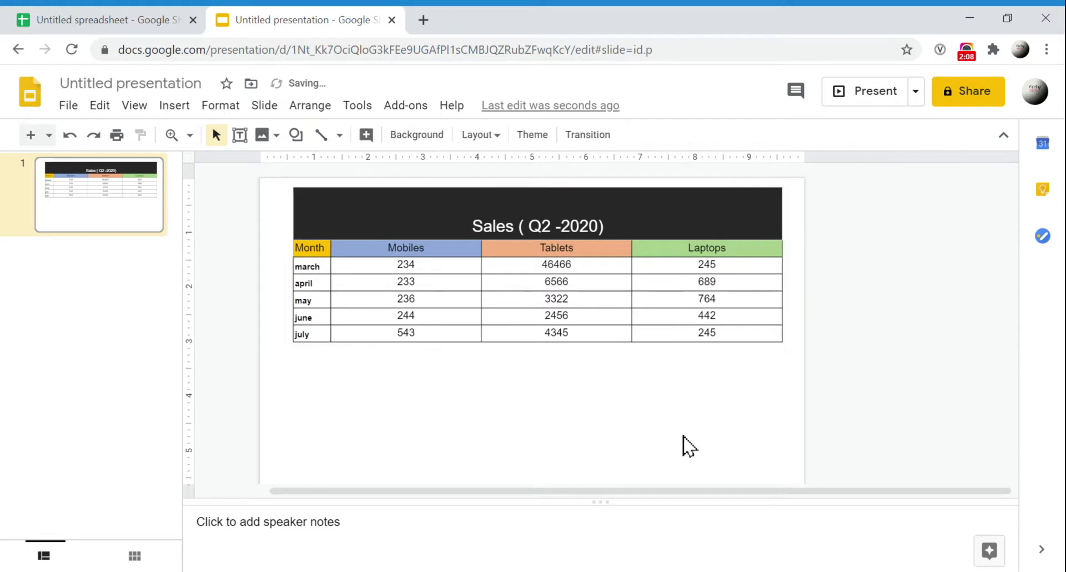
Move the table lower on the slide, stretch it to fill the slide's height and narrow the Laptops column slightly.
{"action": "left_click", "coordinate": [566, 281]}
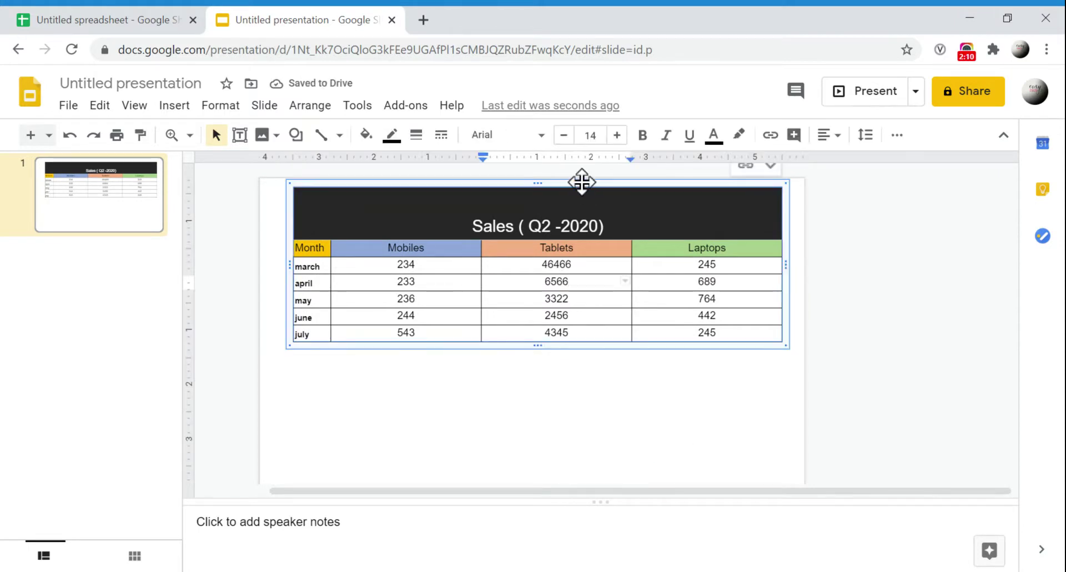
{"action": "left_click_drag", "start_coordinate": [582, 182], "coordinate": [573, 217]}
{"action": "left_click_drag", "start_coordinate": [529, 375], "coordinate": [529, 447]}
{"action": "left_click_drag", "start_coordinate": [770, 355], "coordinate": [759, 356]}
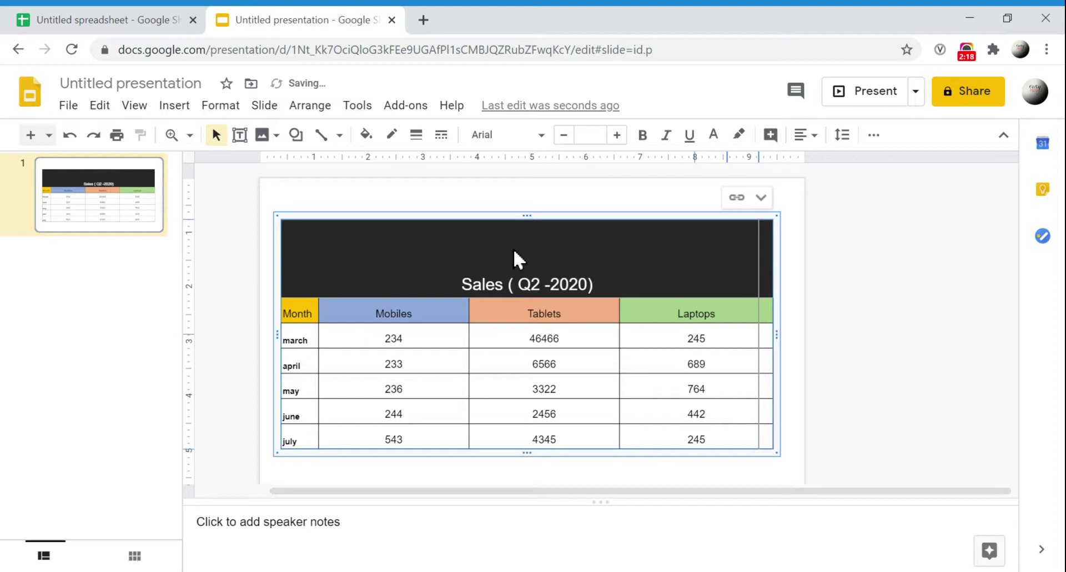
Nudge the table up slightly on the slide and deselect it.
{"action": "left_click", "coordinate": [555, 281]}
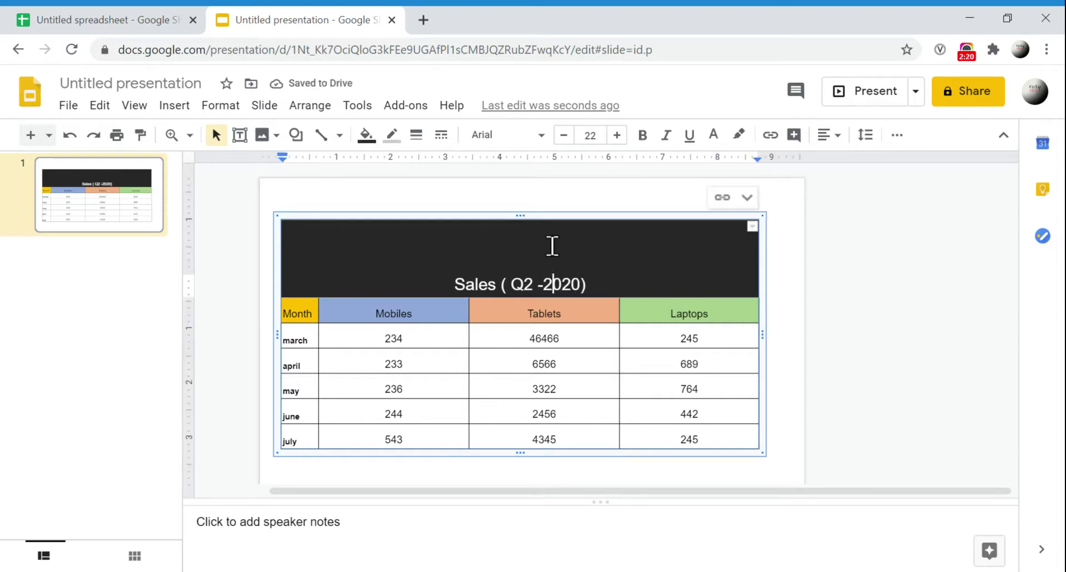
{"action": "left_click_drag", "start_coordinate": [436, 248], "coordinate": [626, 286]}
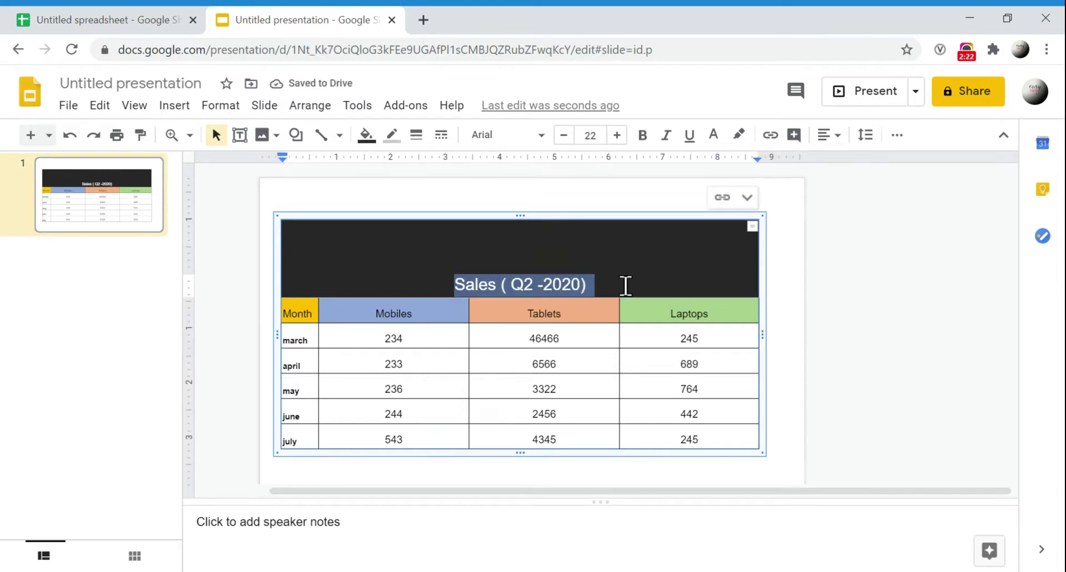
{"action": "left_click", "coordinate": [649, 257]}
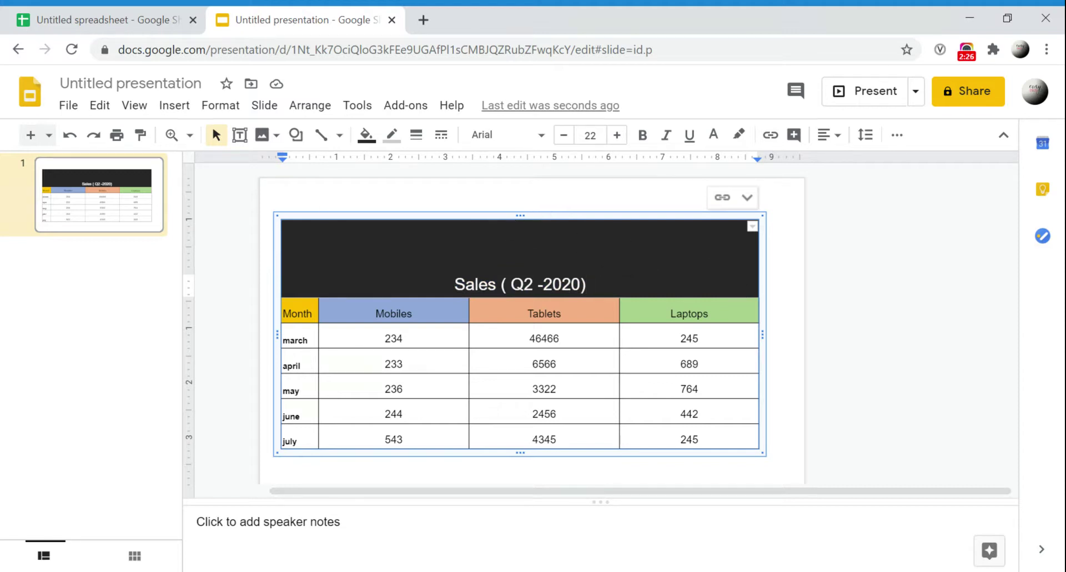
{"action": "left_click_drag", "start_coordinate": [547, 215], "coordinate": [547, 212]}
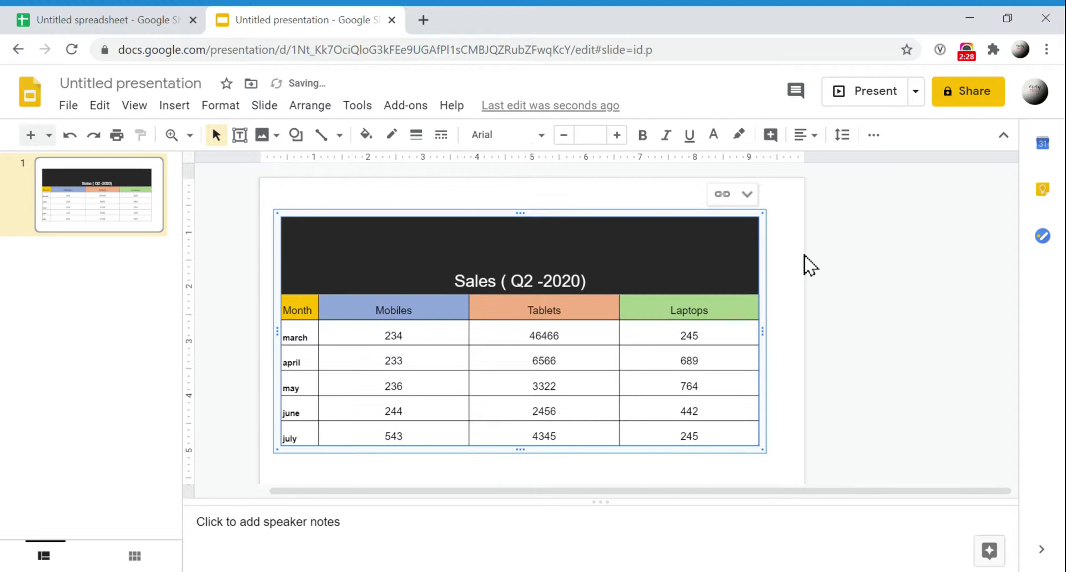
{"action": "left_click", "coordinate": [784, 238]}
In the spreadsheet, set the Mobiles values for march to july to 4, 3, 3, 2 and 4.
{"action": "left_click", "coordinate": [155, 18]}
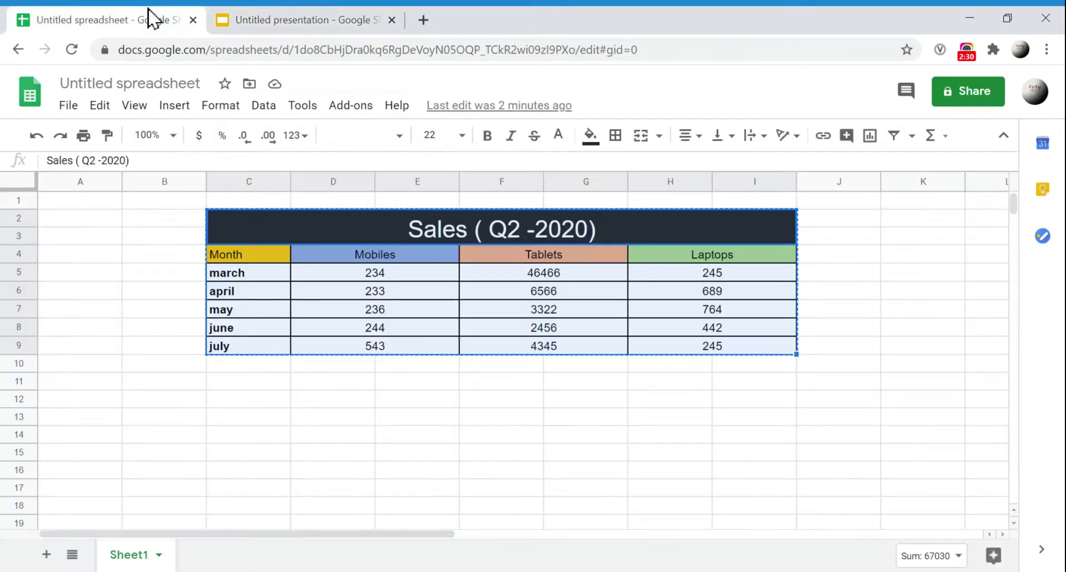
{"action": "left_click", "coordinate": [430, 421]}
{"action": "left_click", "coordinate": [381, 280]}
{"action": "type", "text": "4"}
{"action": "key", "text": "Return"}
{"action": "type", "text": "3"}
{"action": "key", "text": "Return"}
{"action": "type", "text": "3"}
{"action": "key", "text": "Return"}
{"action": "type", "text": "2"}
{"action": "key", "text": "Return"}
{"action": "type", "text": "4"}
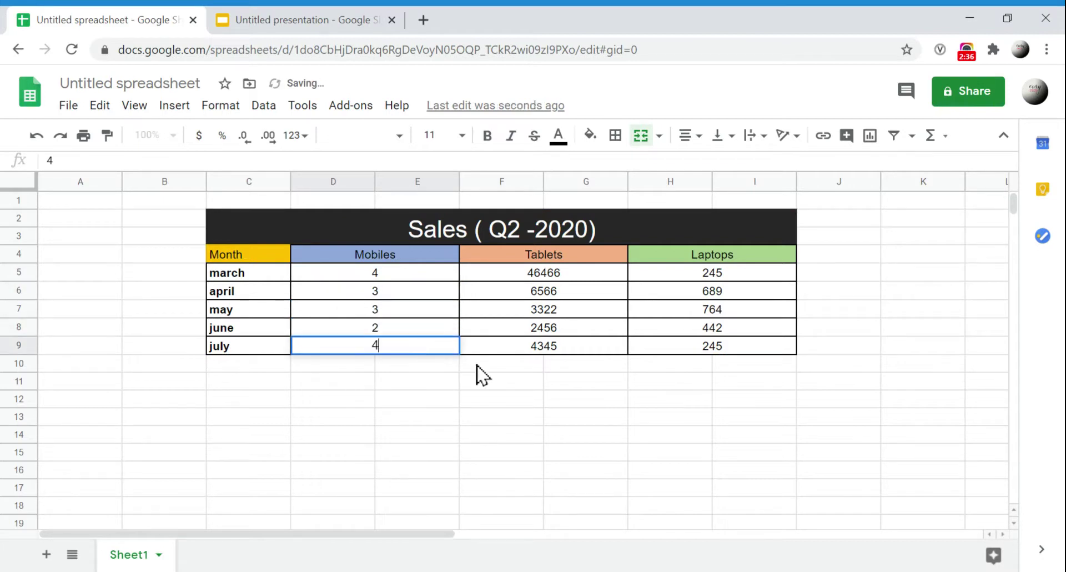
{"action": "left_click", "coordinate": [477, 366]}
Reload both the presentation and the spreadsheet, and update the linked sales table on the slide from its source data.
{"action": "left_click", "coordinate": [348, 11]}
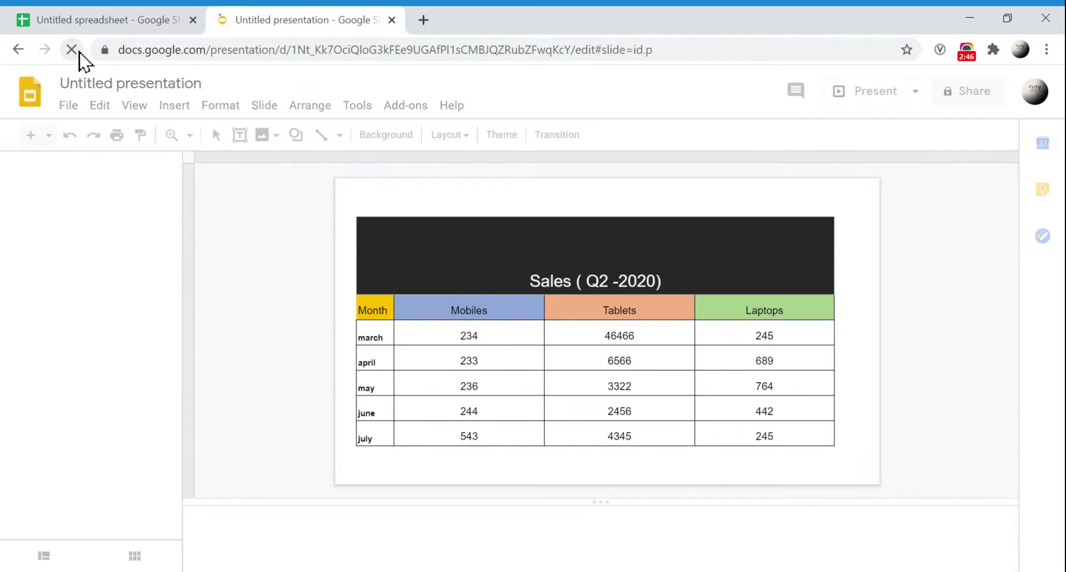
{"action": "left_click", "coordinate": [145, 20]}
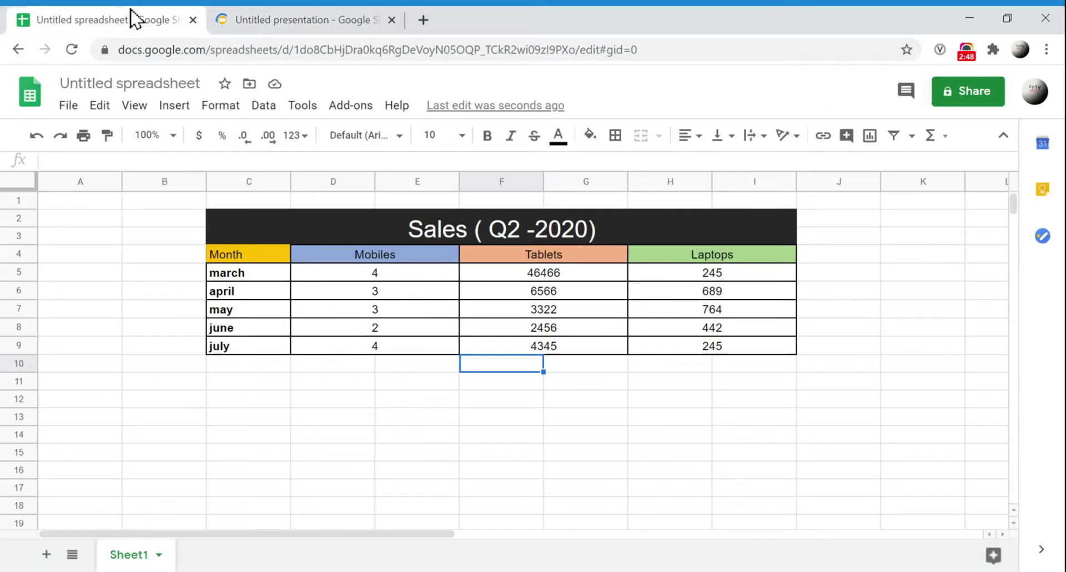
{"action": "left_click", "coordinate": [367, 470]}
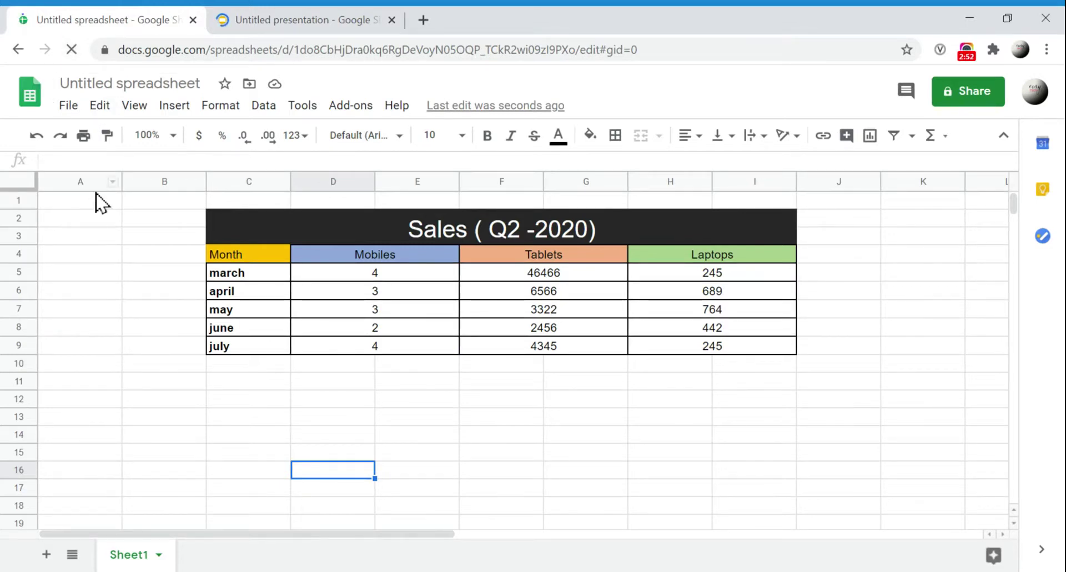
{"action": "left_click", "coordinate": [250, 19]}
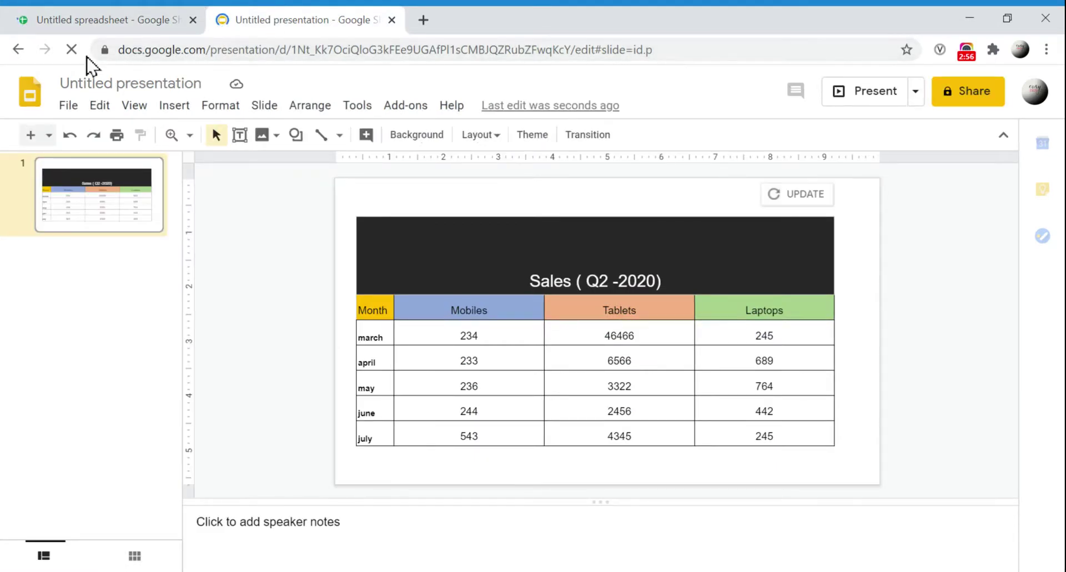
{"action": "left_click", "coordinate": [798, 195]}
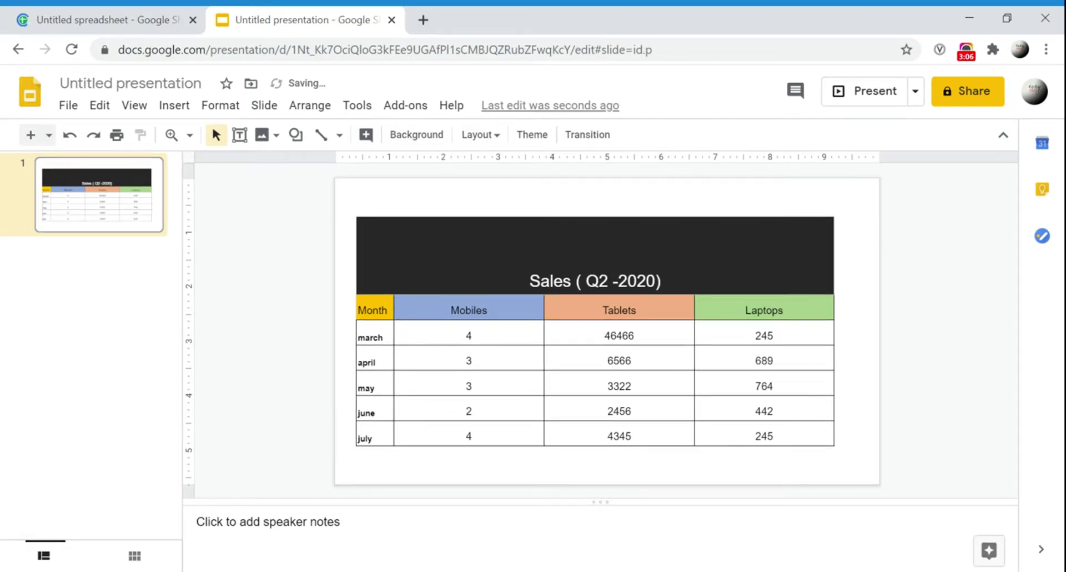
Check the Mobiles values for march to july in the slide's table against the spreadsheet and return to the presentation.
{"action": "left_click", "coordinate": [505, 436]}
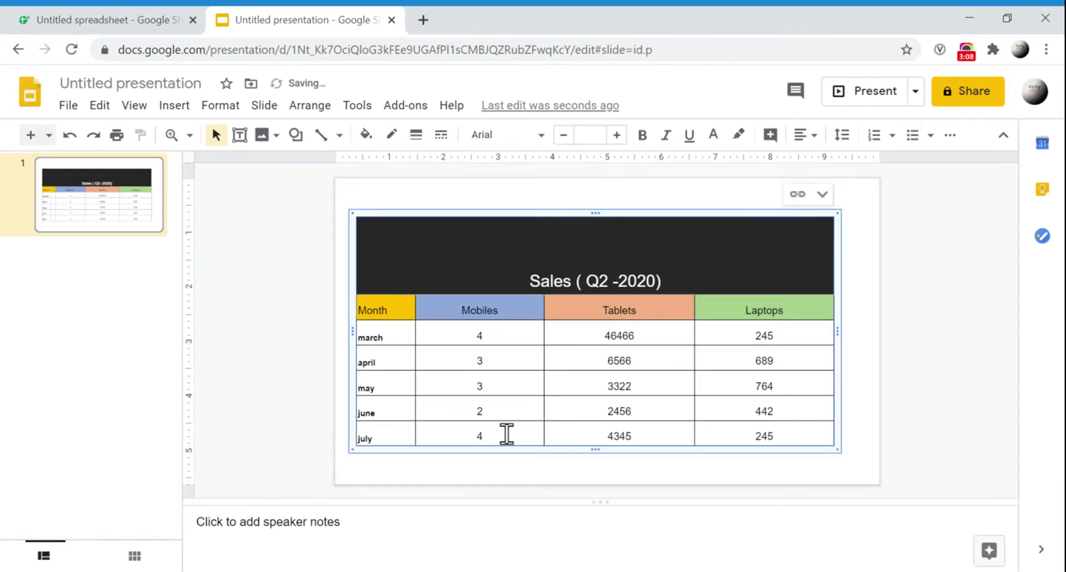
{"action": "double_click", "coordinate": [467, 335]}
{"action": "left_click_drag", "start_coordinate": [496, 365], "coordinate": [498, 425]}
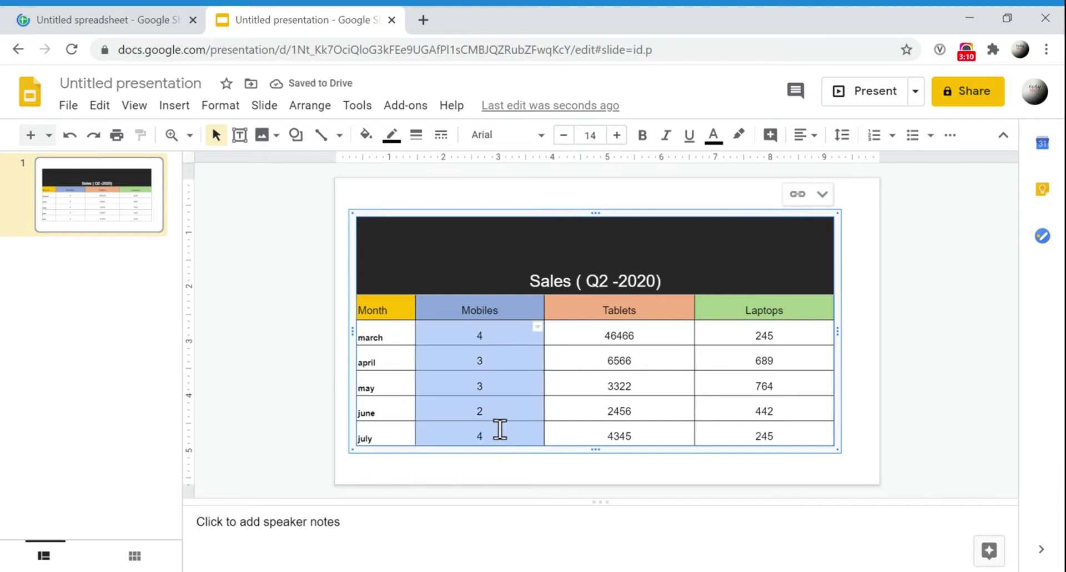
{"action": "left_click", "coordinate": [160, 17]}
{"action": "left_click", "coordinate": [307, 20]}
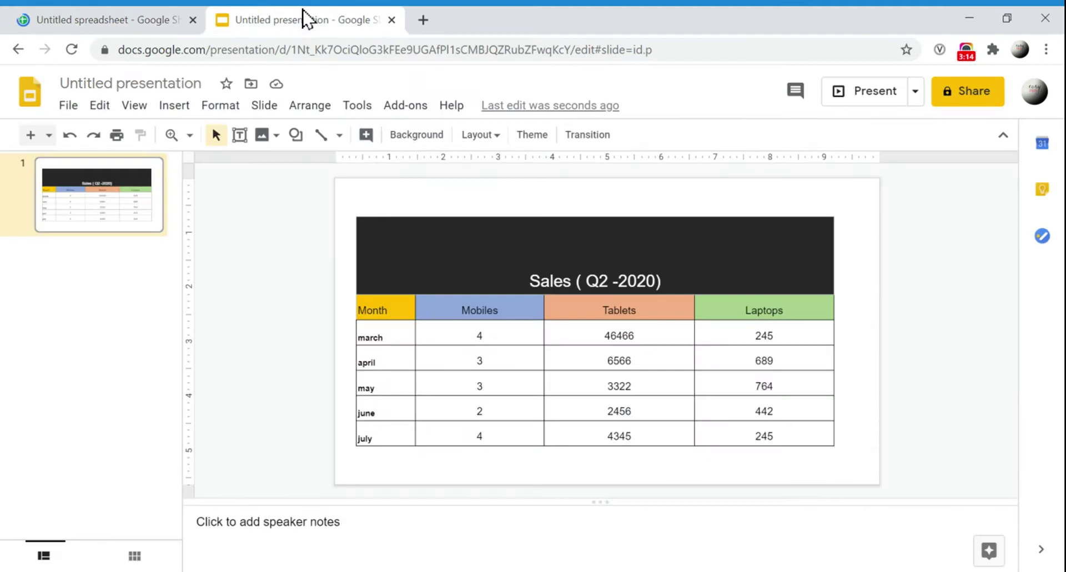